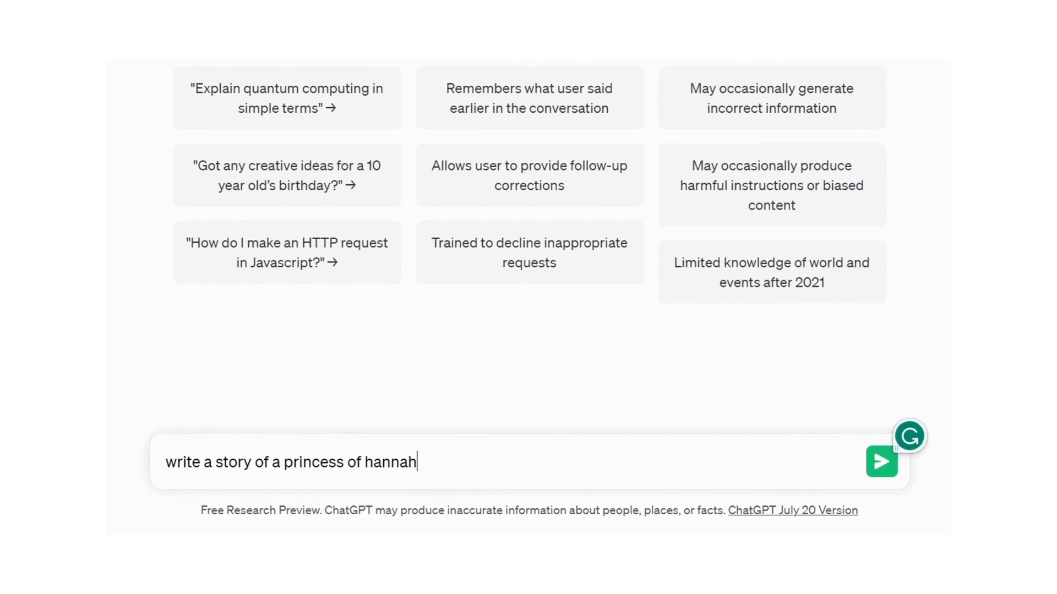
Submit the ChatGPT prompt "write a story of a princess of hannah"
key("Return")
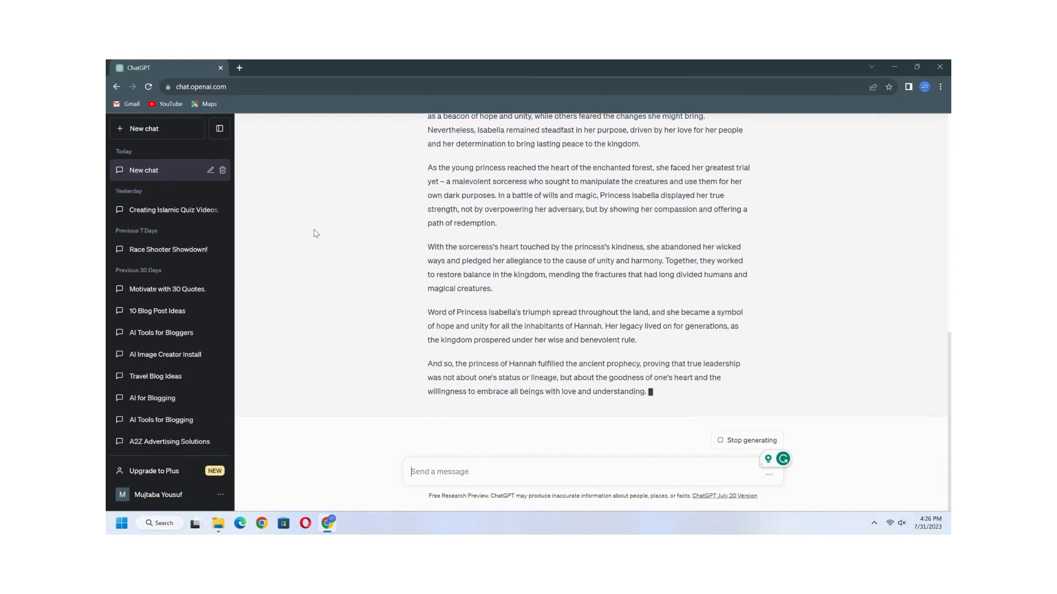
Search the web for "pictory ai" in a new browser tab, visit the Pictory site and open its free-trial sign-up form
left_click(240, 68)
type("pictory")
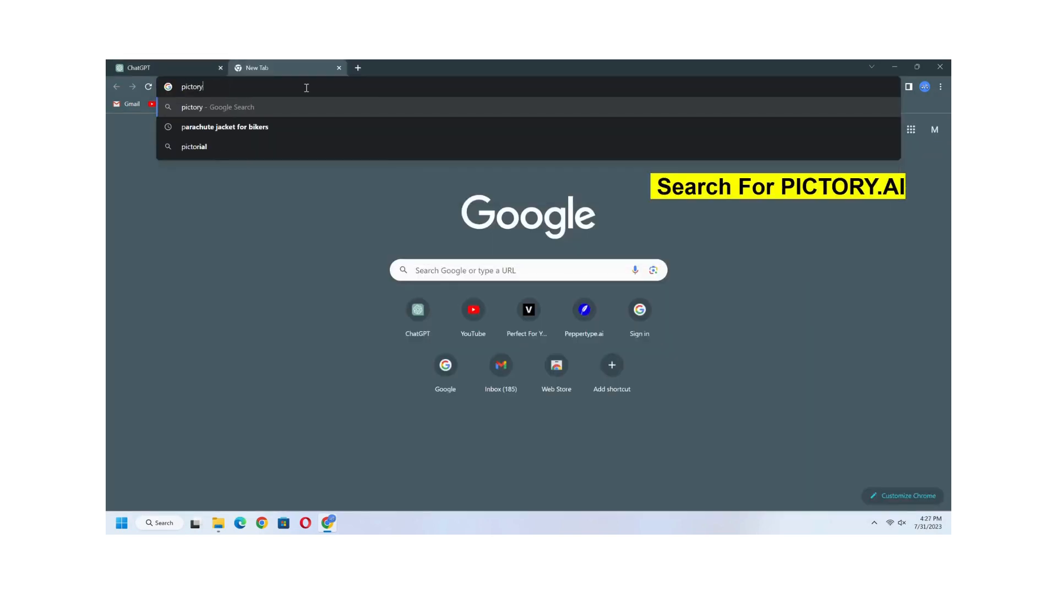
left_click(300, 127)
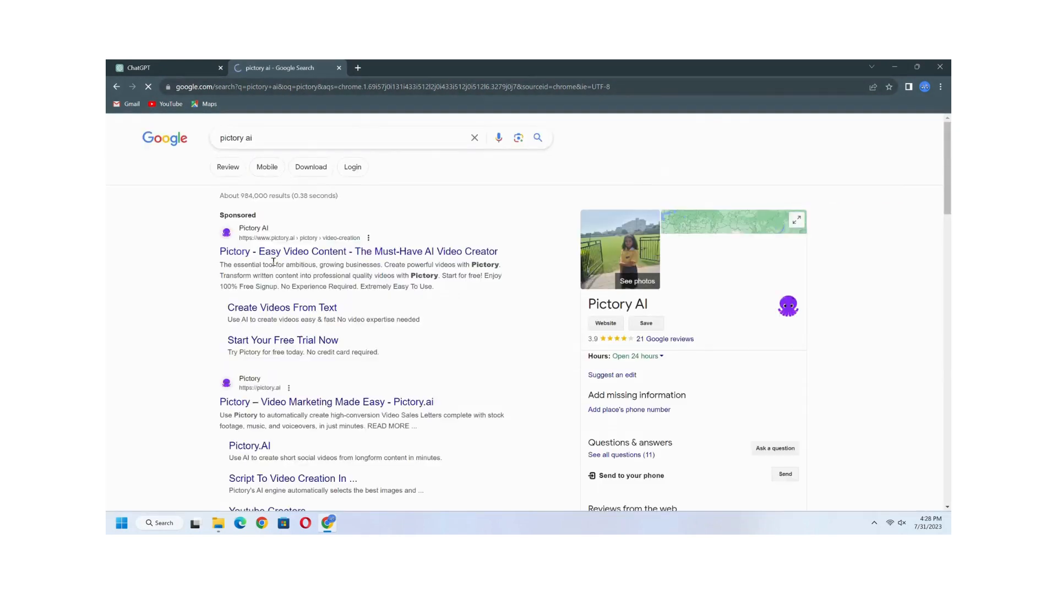
left_click(279, 259)
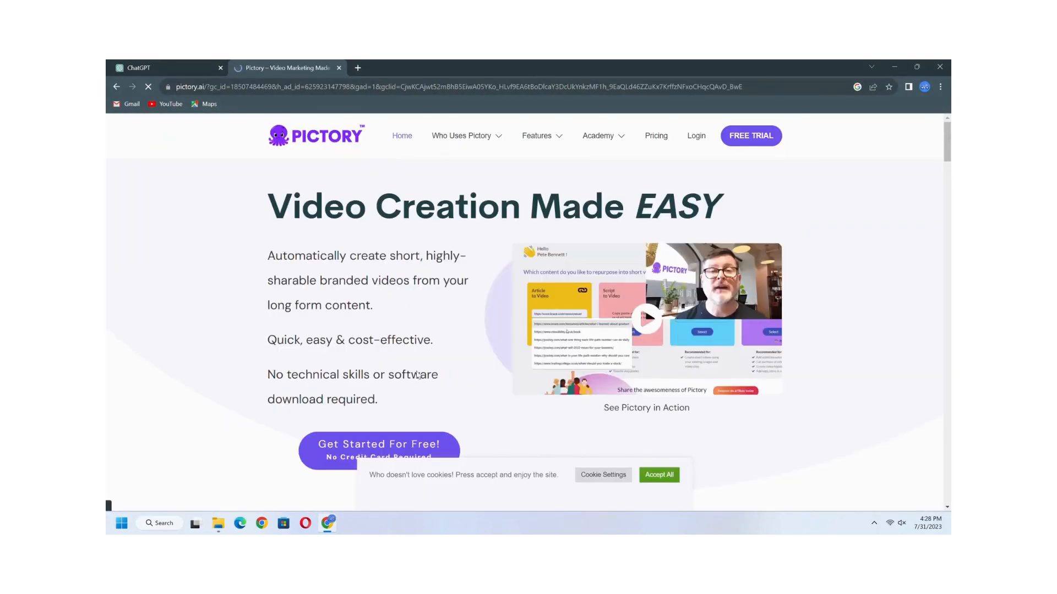
scroll(434, 329, "down", 2)
left_click(425, 328)
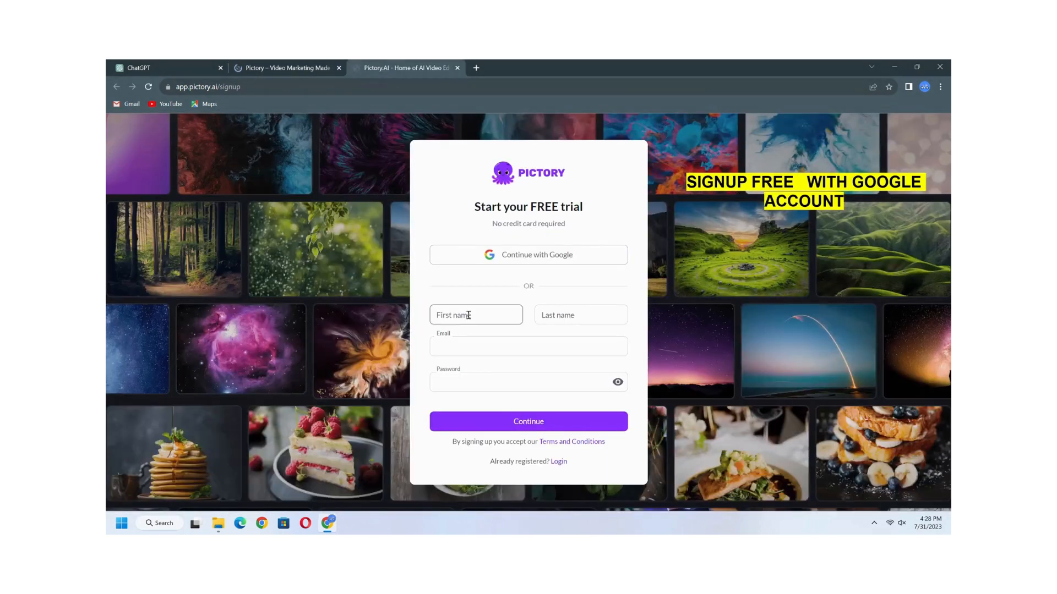
left_click(478, 315)
left_click(566, 314)
left_click(475, 351)
left_click(474, 380)
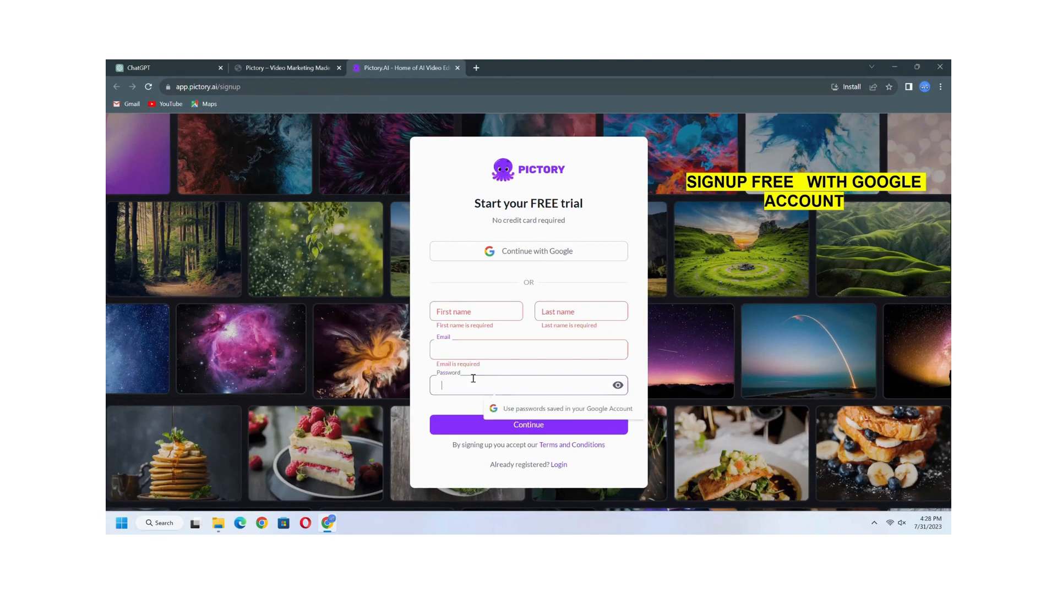
Sign up for the Pictory free trial using the existing Google account
left_click(489, 253)
left_click(489, 254)
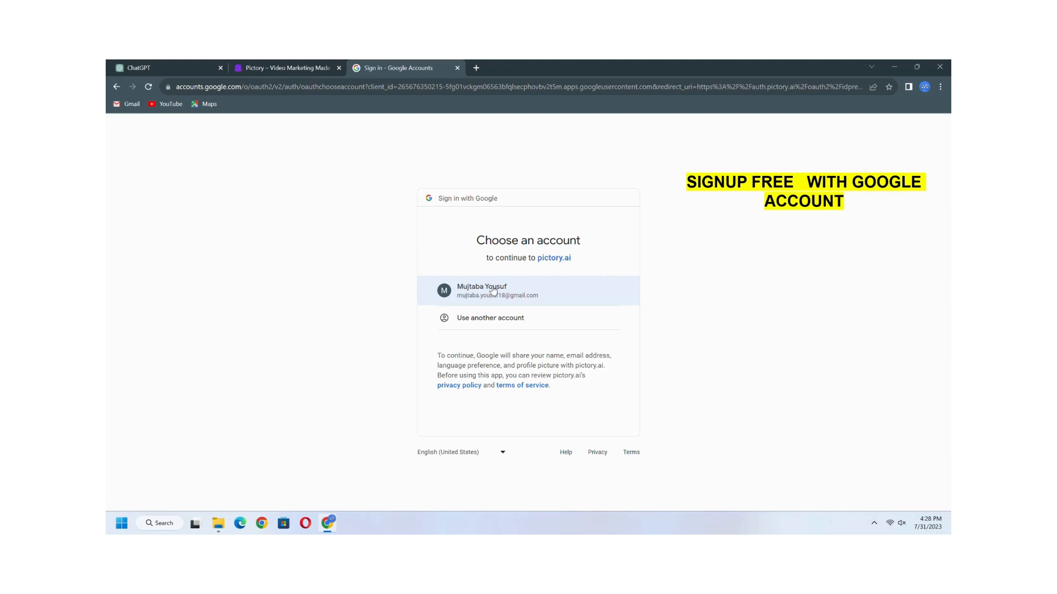
left_click(493, 291)
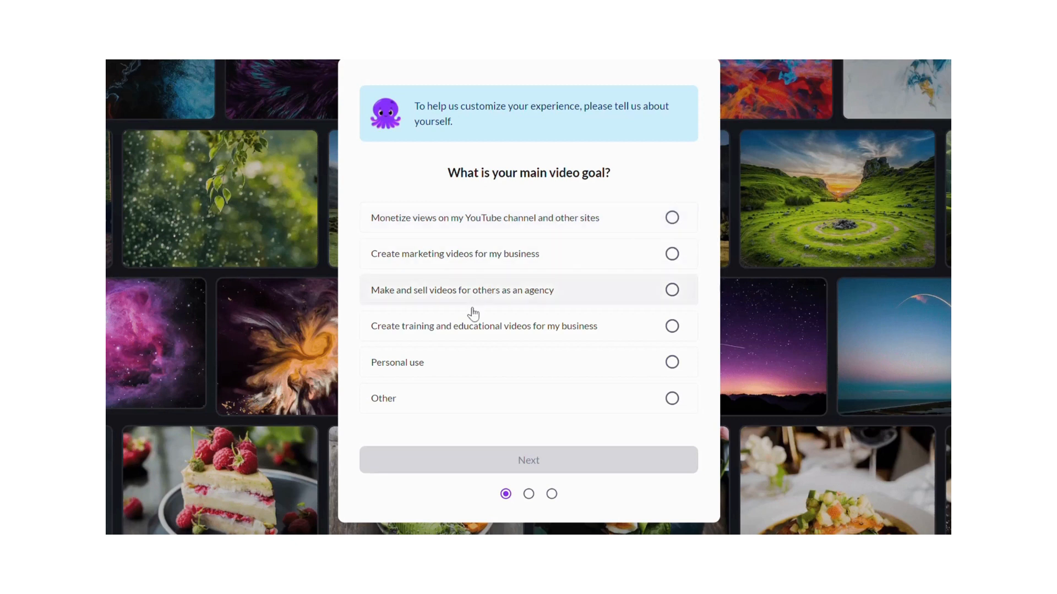
Answer the onboarding survey with "Create training and educational videos for my business", "Solo" and "Content Creator", and submit it
left_click(472, 334)
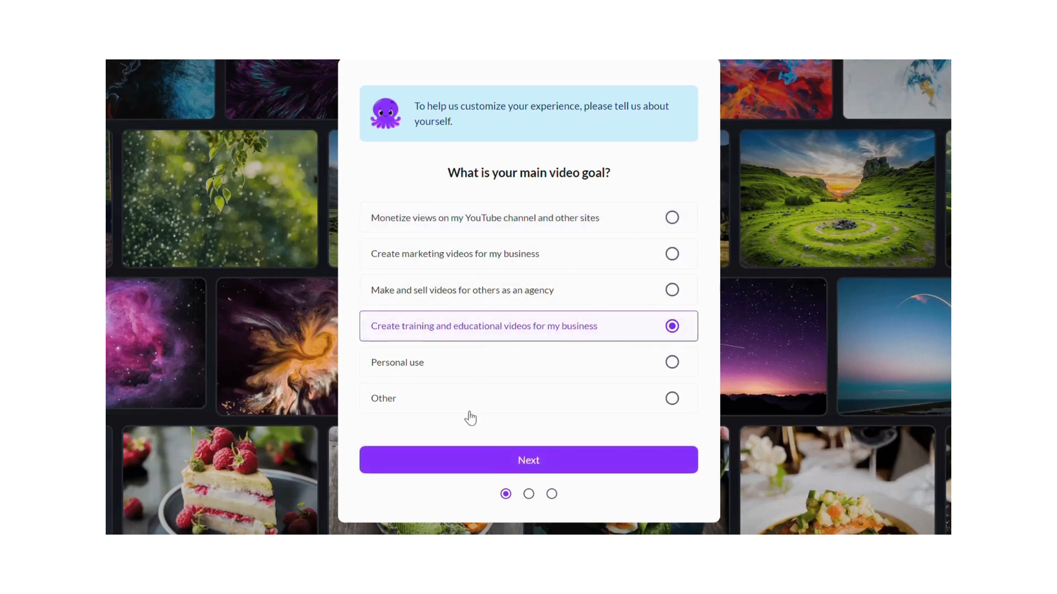
left_click(501, 466)
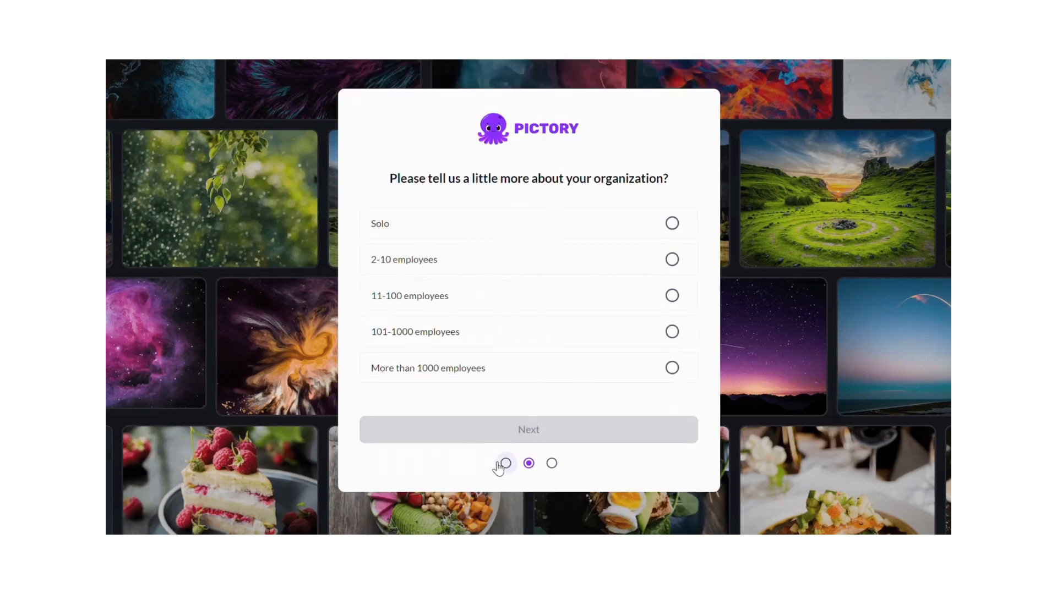
left_click(413, 232)
left_click(499, 441)
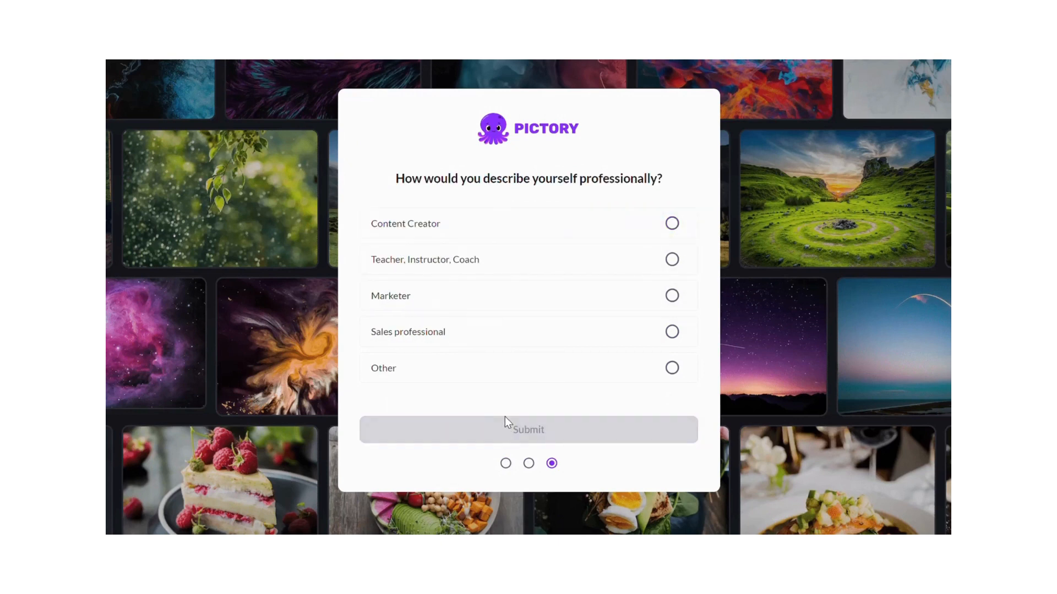
left_click(412, 236)
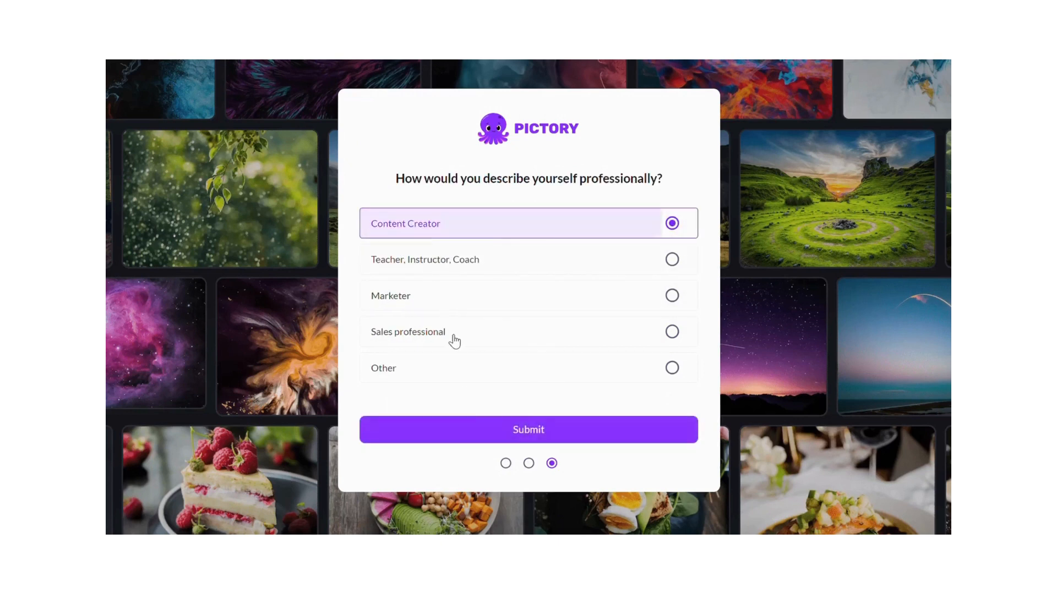
left_click(478, 430)
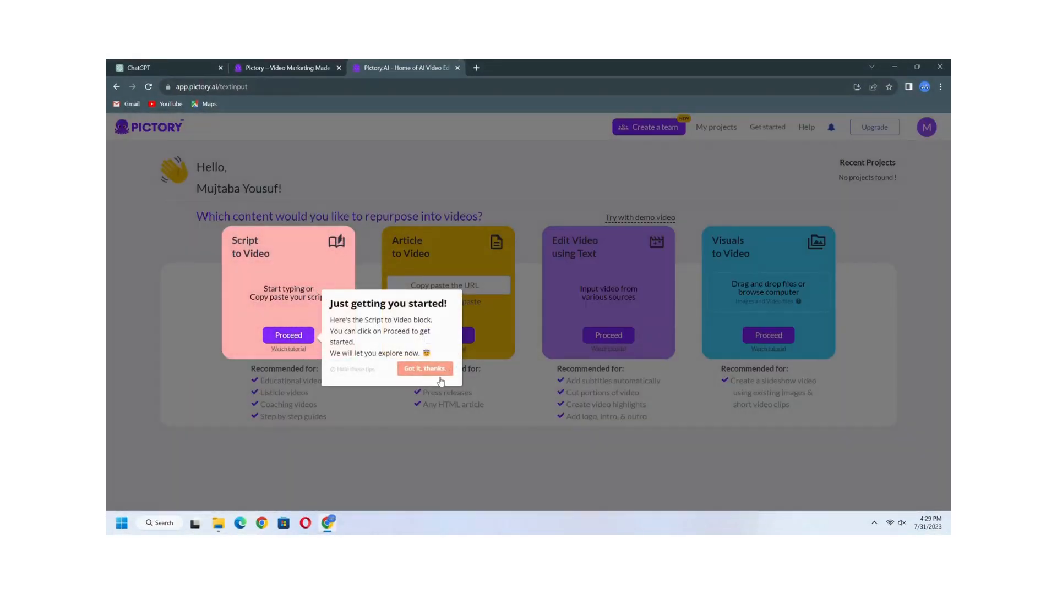
Dismiss the getting-started tip and begin a Script to Video project
left_click(431, 368)
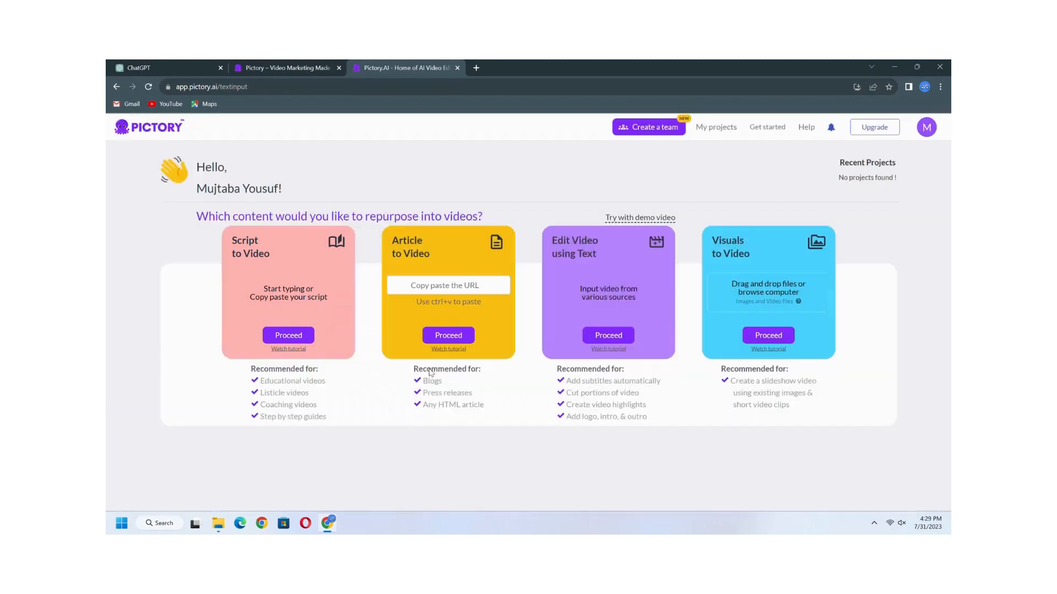
left_click(287, 336)
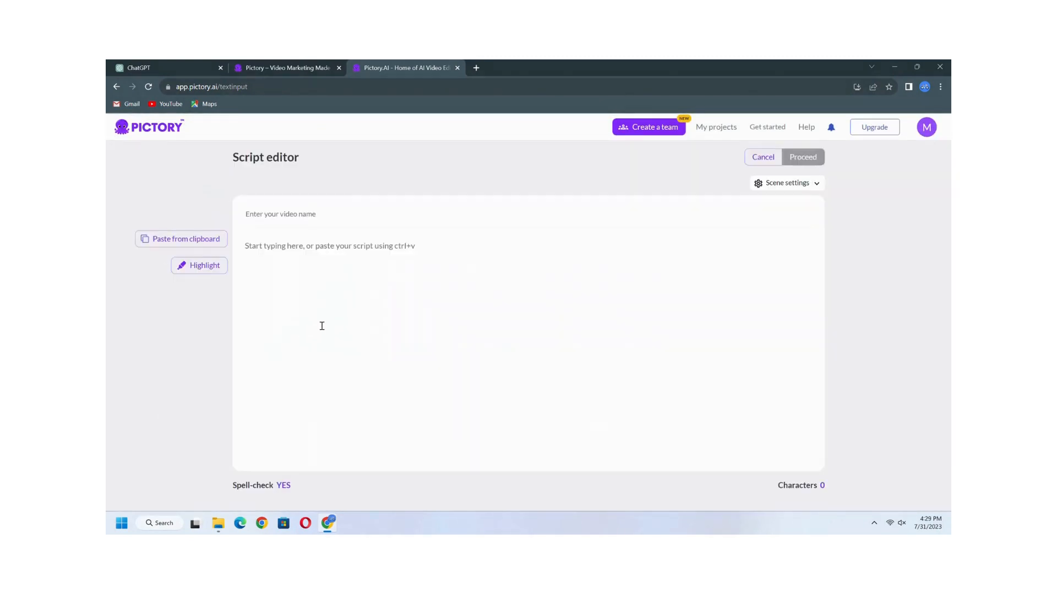
left_click(297, 251)
key("super+e")
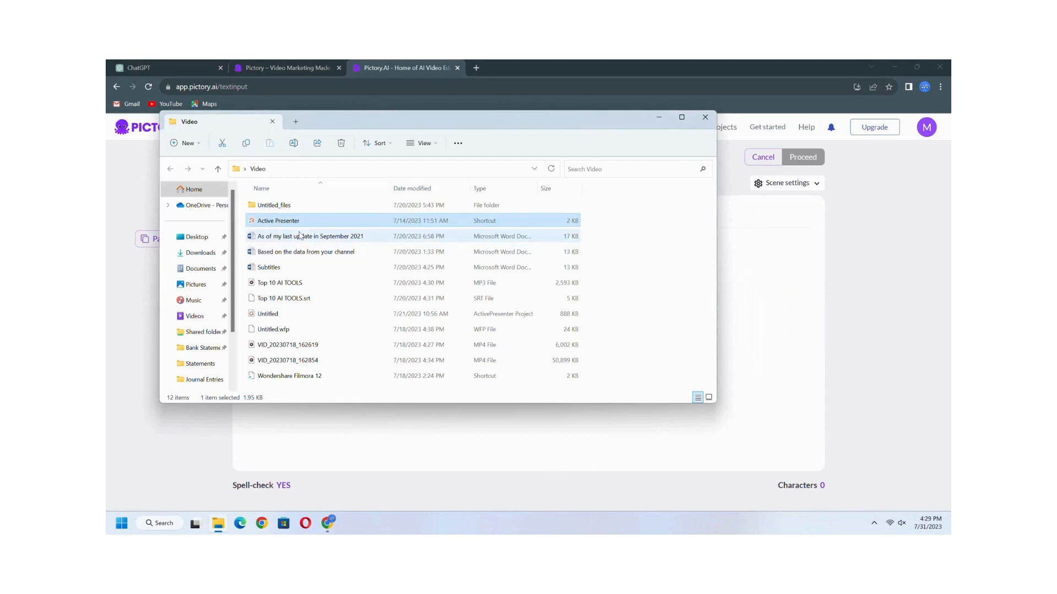
key("alt+Tab")
Copy "story of a princess of hannah" from the ChatGPT prompt and paste it as the video name in Pictory's script editor
left_click(137, 67)
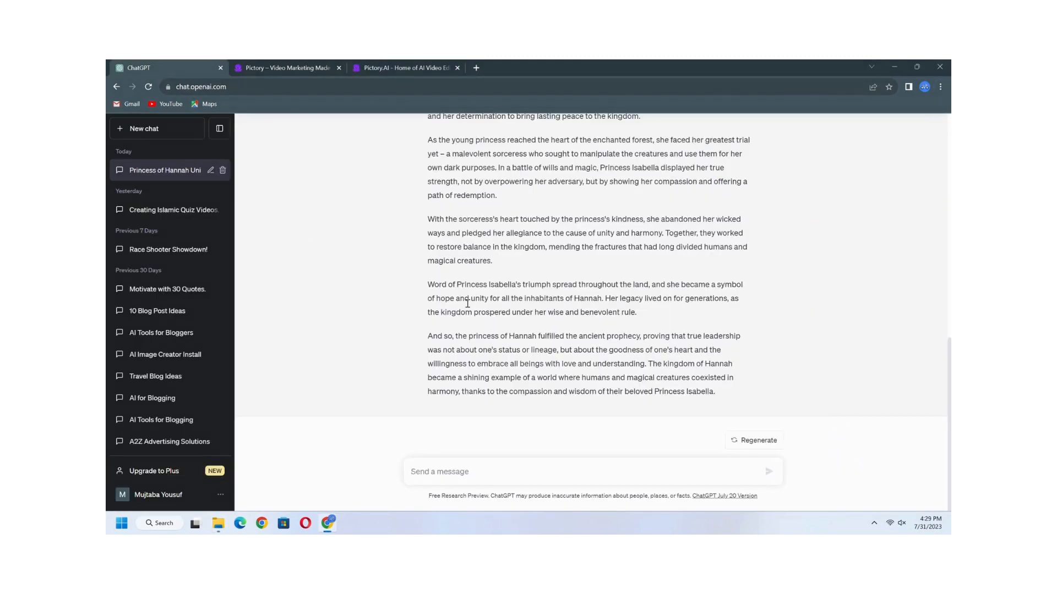
scroll(467, 303, "up", 15)
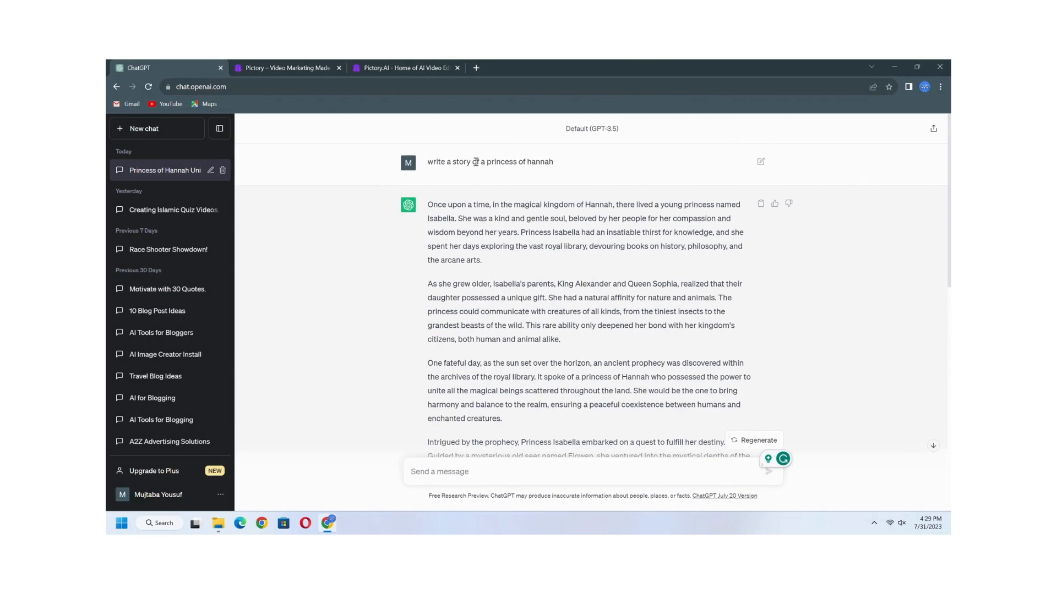
left_click_drag(452, 161, 568, 163)
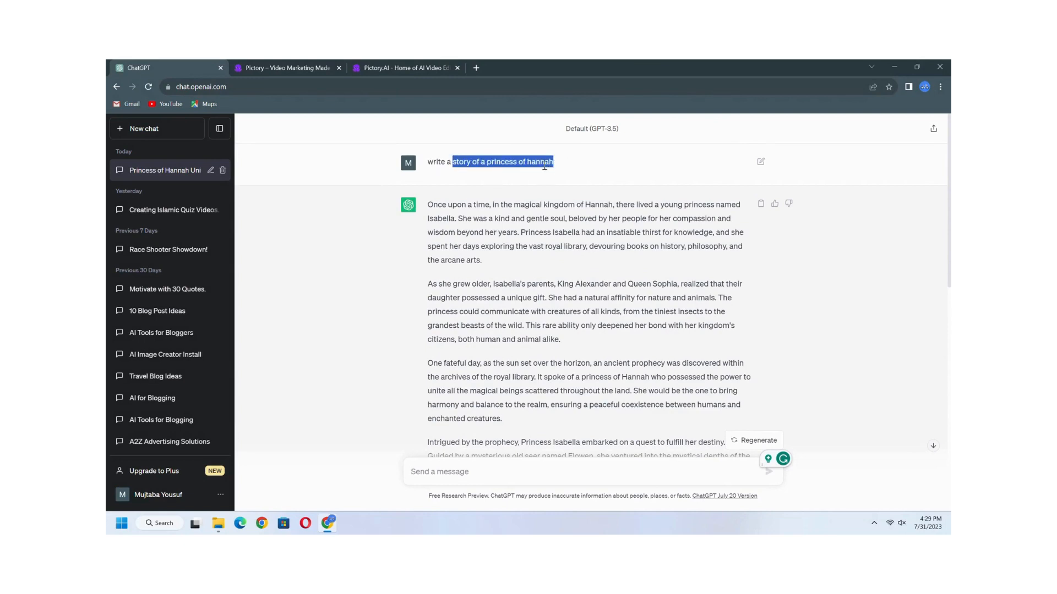
key("ctrl+c")
left_click(406, 67)
left_click(290, 213)
key("ctrl+v")
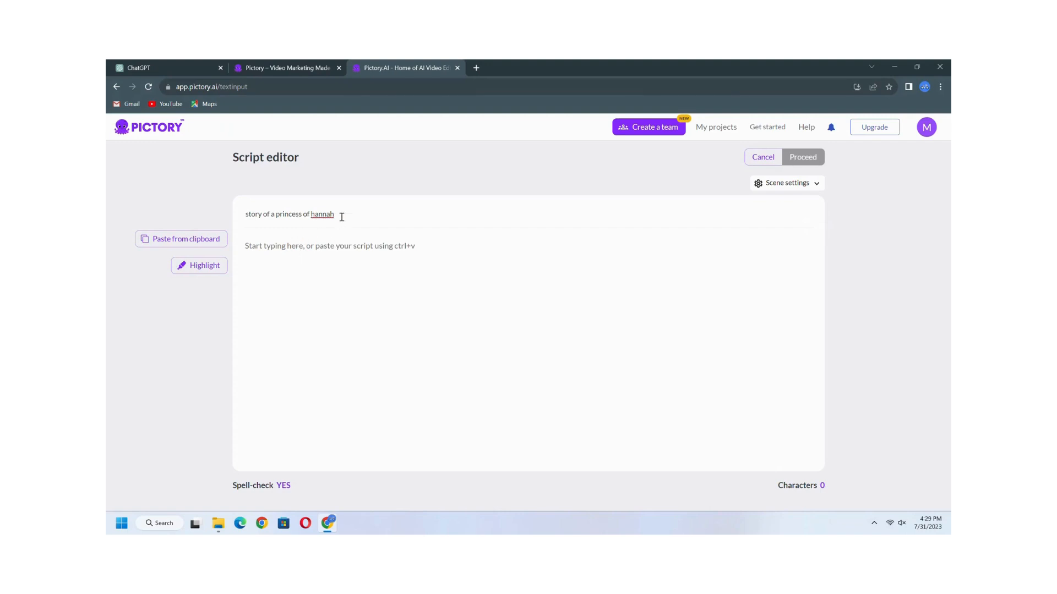
Copy the full generated story from ChatGPT into the script body in Pictory and proceed to template selection
left_click(138, 67)
left_click_drag(427, 205, 727, 404)
key("alt+Tab")
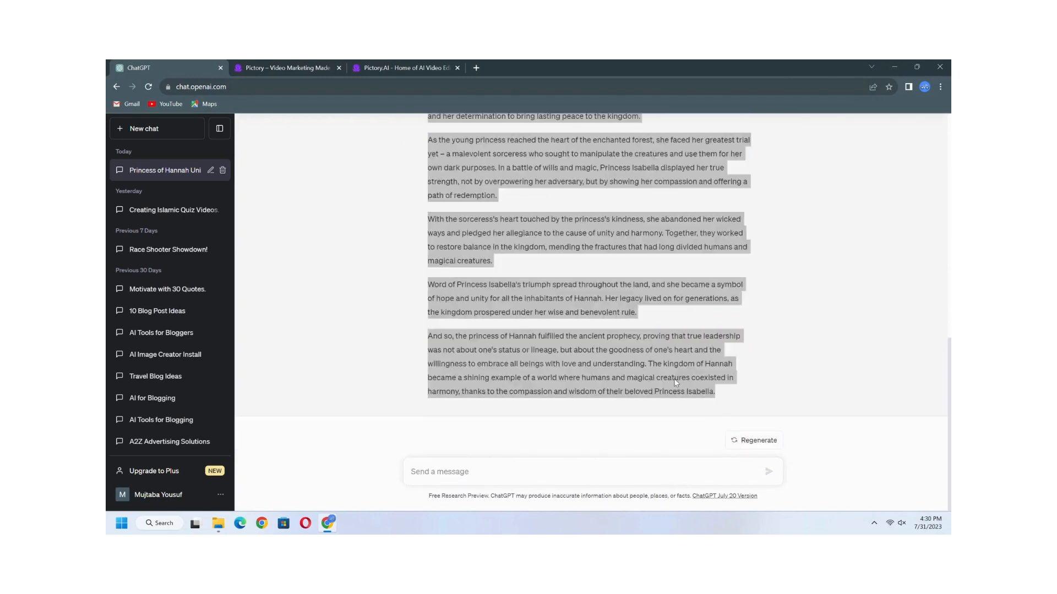
key("alt+Tab")
left_click(393, 66)
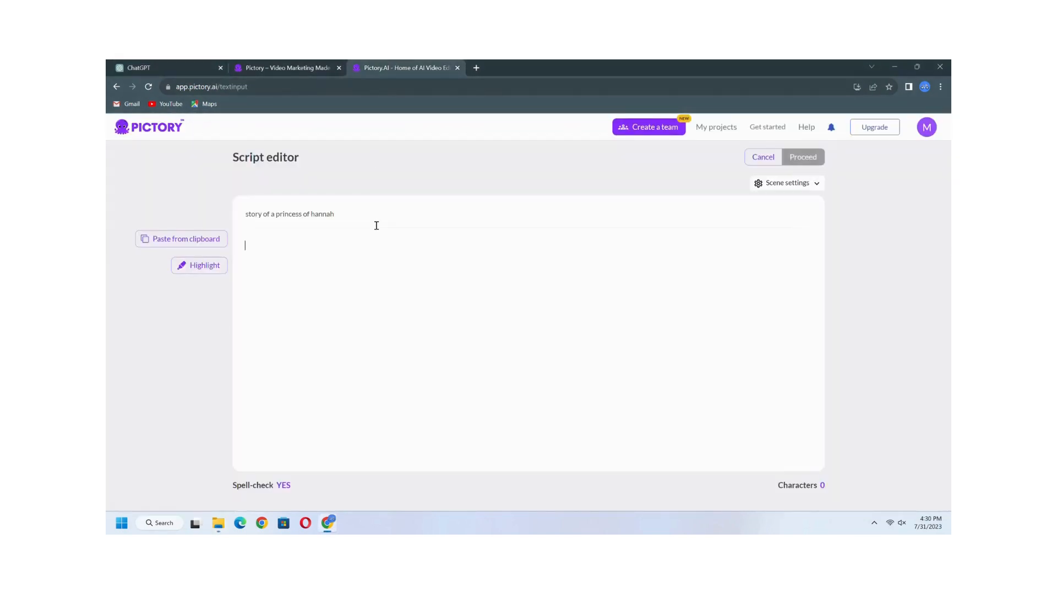
key("ctrl+v")
left_click(803, 157)
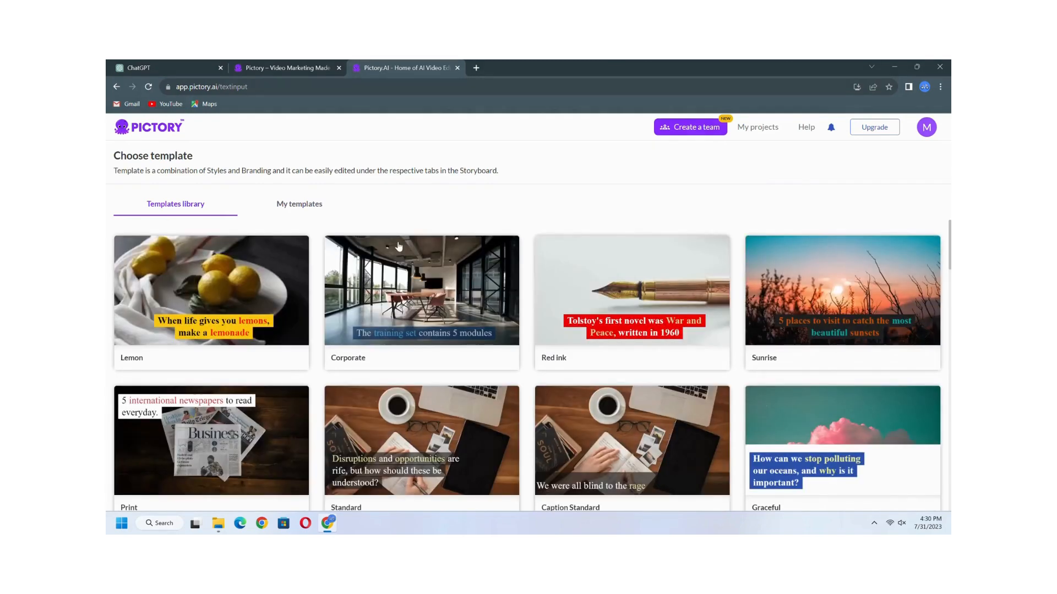
Browse the designs in the templates library, dismissing the team invitation pop-up
scroll(460, 278, "down", 1)
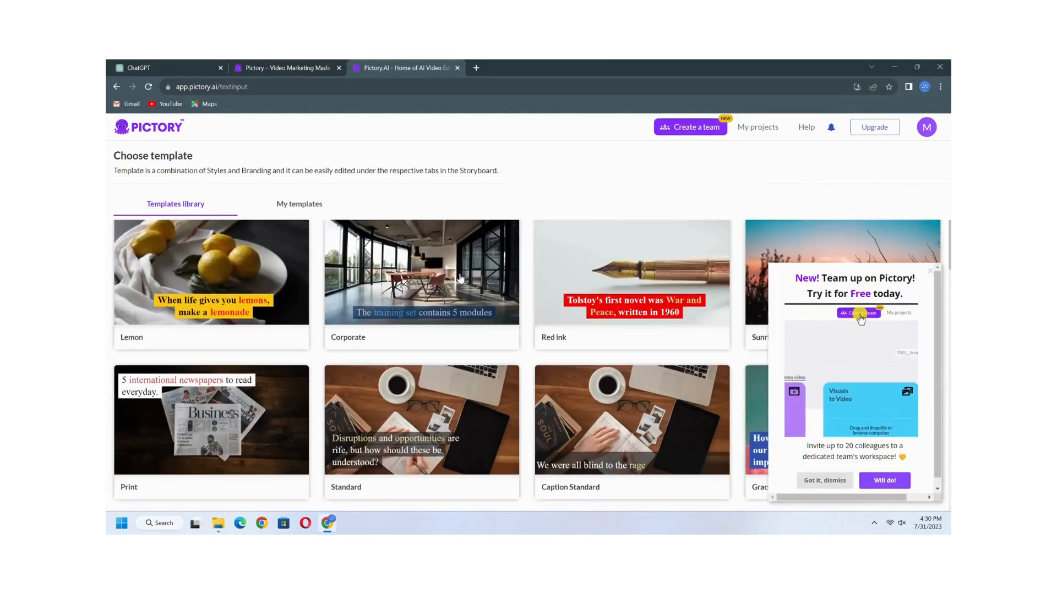
scroll(460, 279, "down", 2)
scroll(460, 278, "up", 2)
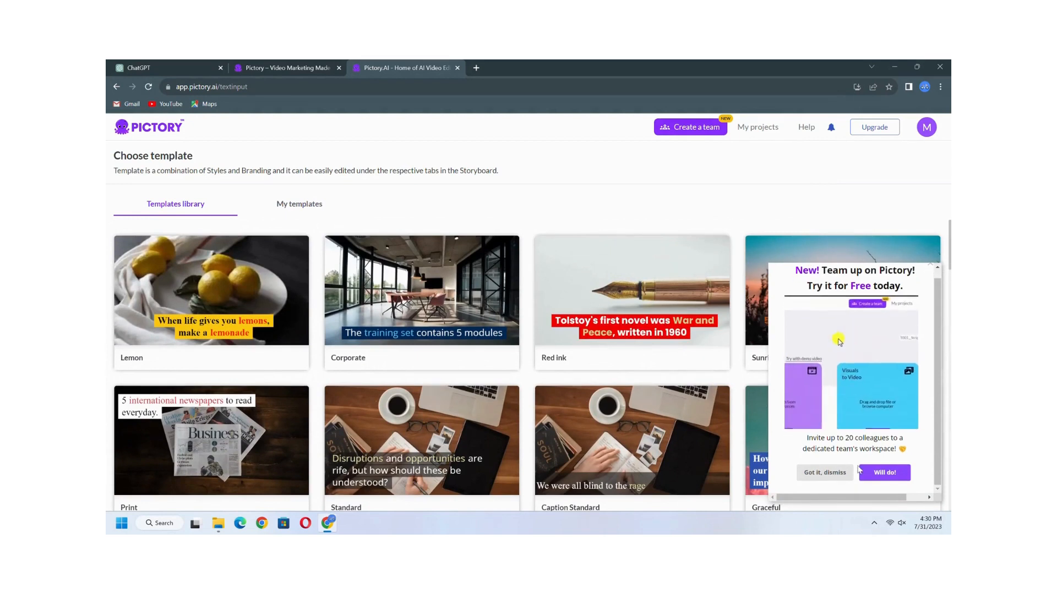
left_click(831, 473)
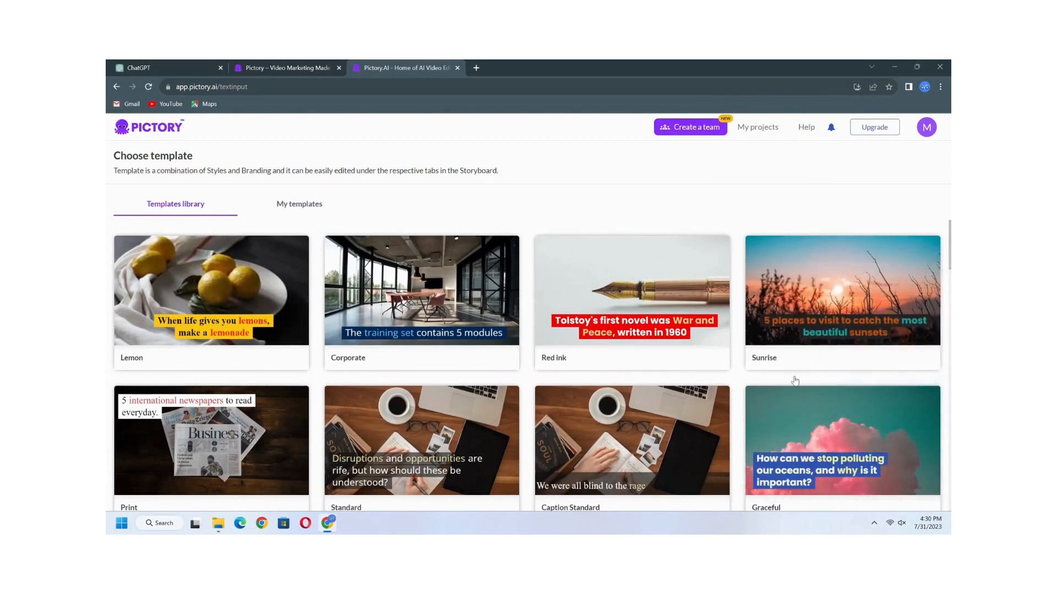
scroll(769, 335, "down", 1)
scroll(770, 314, "up", 1)
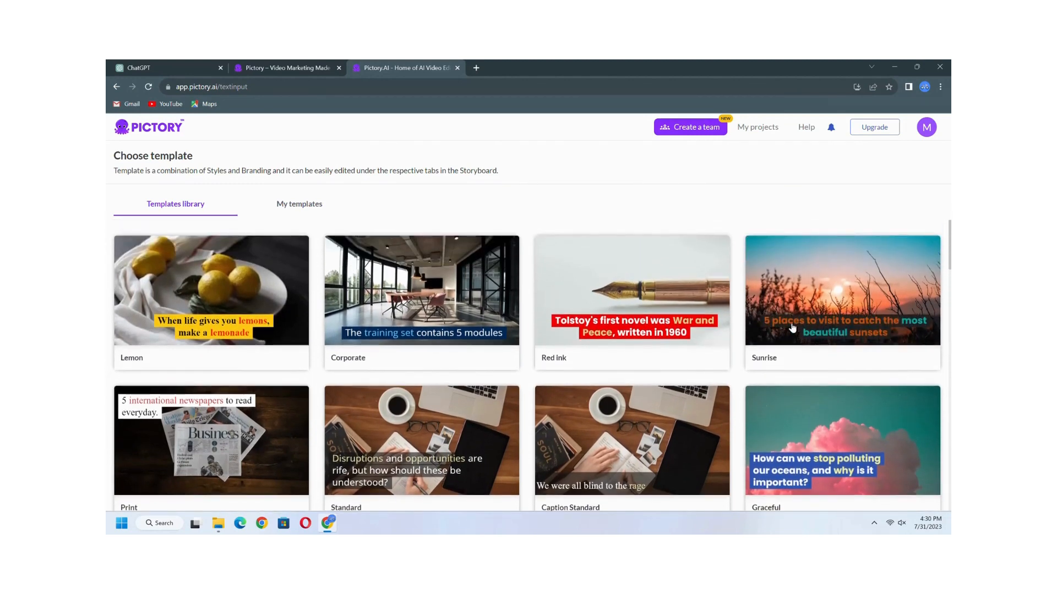
scroll(793, 329, "down", 3)
scroll(797, 332, "up", 2)
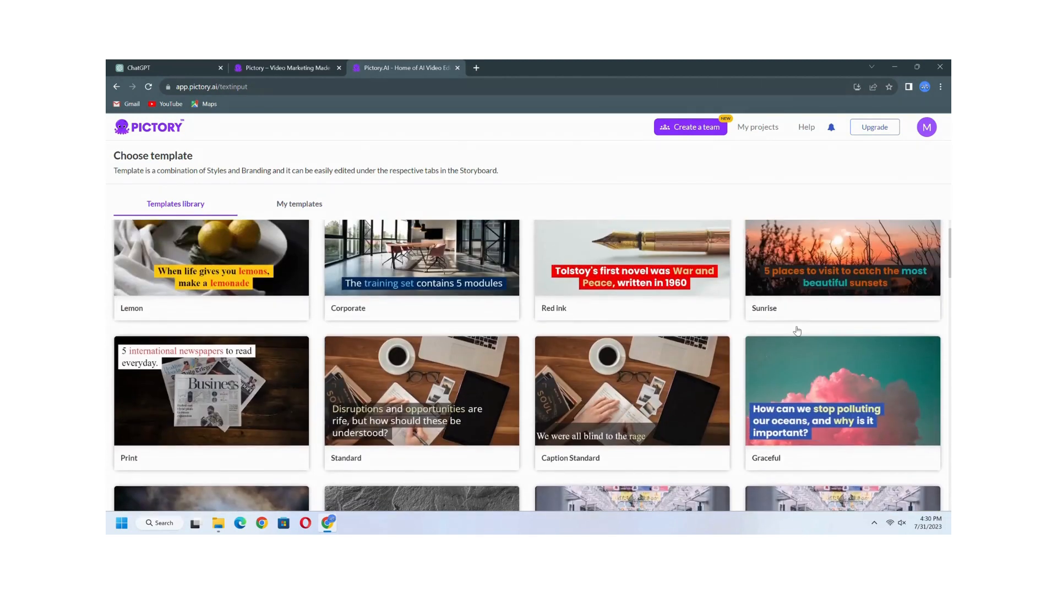
scroll(235, 409, "down", 3)
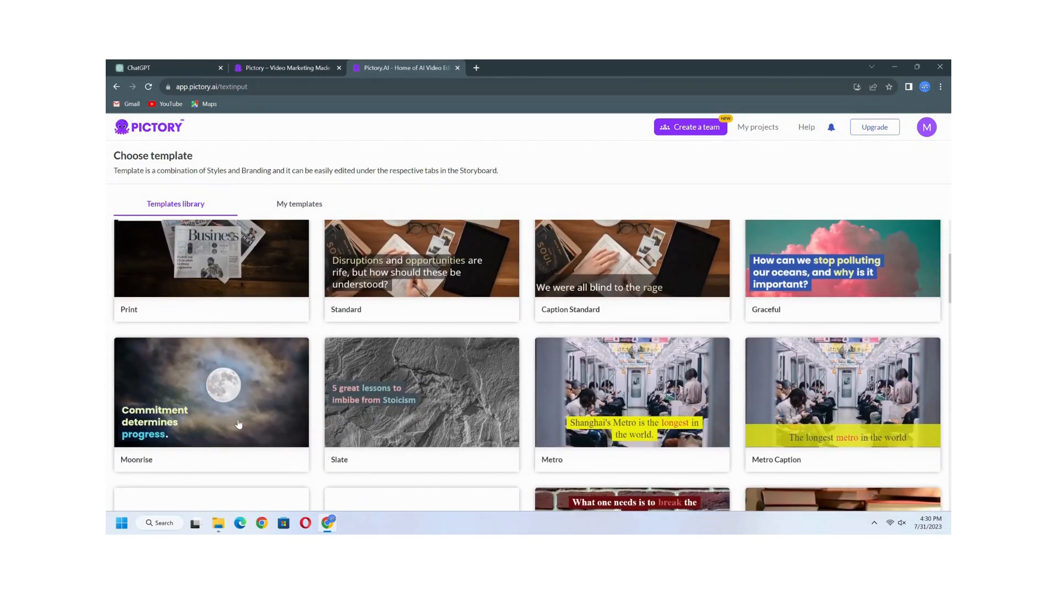
scroll(465, 417, "down", 3)
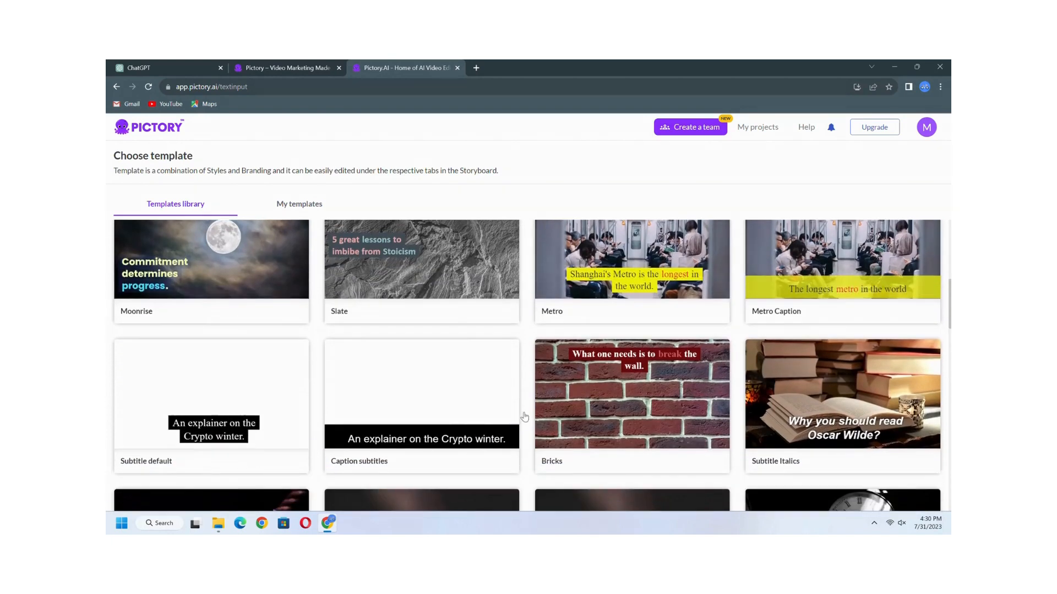
scroll(683, 419, "down", 1)
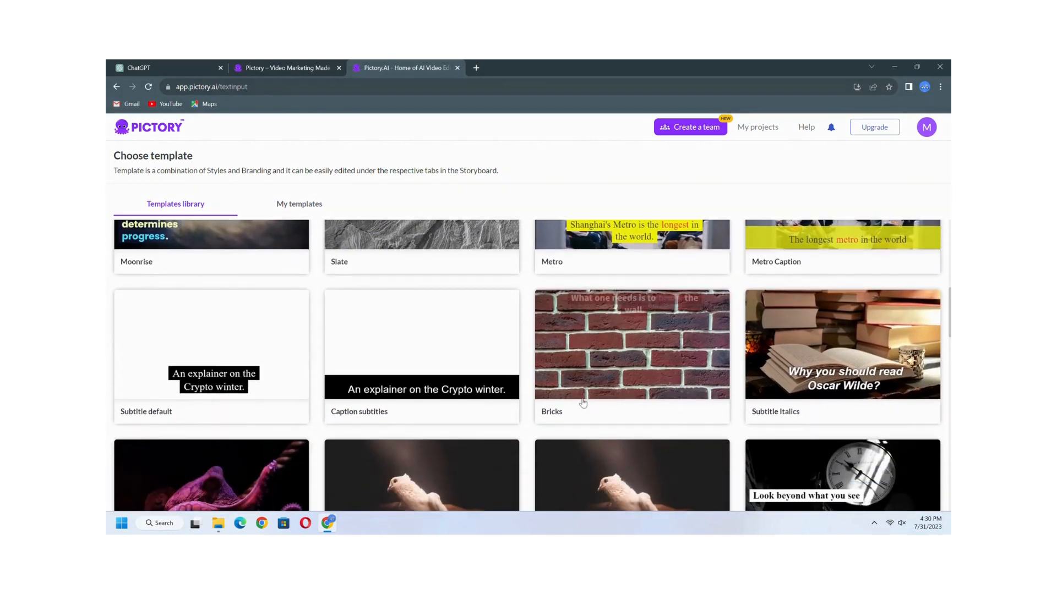
scroll(583, 405, "down", 3)
scroll(676, 407, "up", 10)
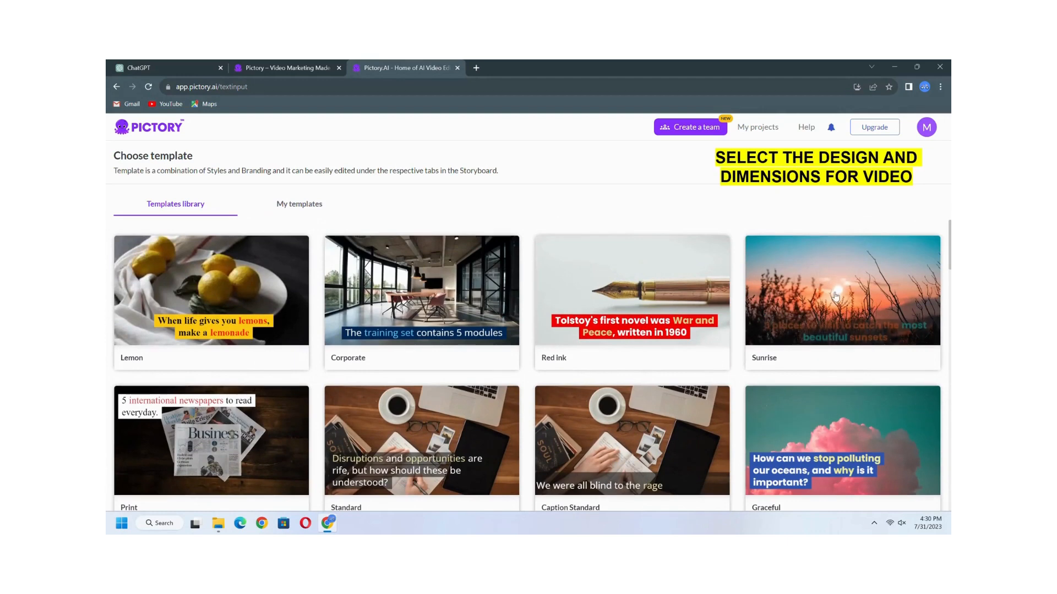
Apply the Sunrise template in 16:9 aspect ratio and dismiss the watermark notice in the storyboard
mouse_move(845, 290)
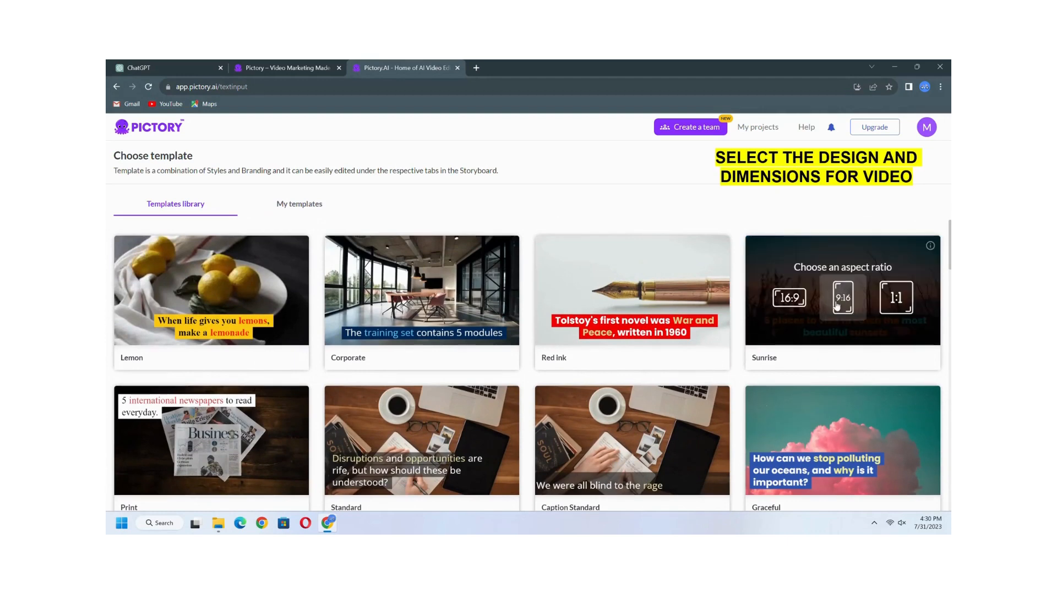
left_click(790, 298)
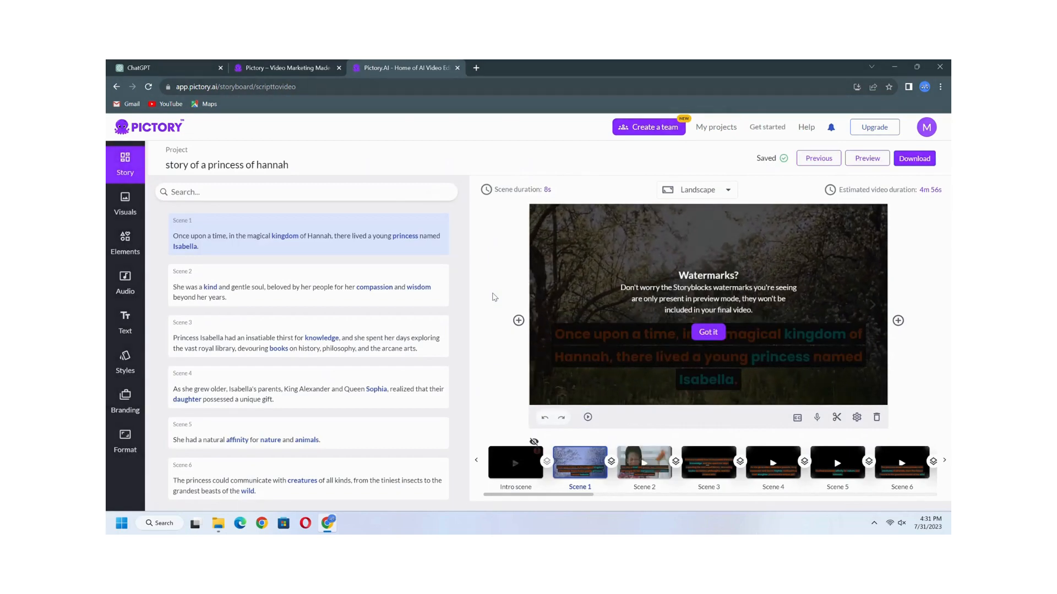
left_click(711, 333)
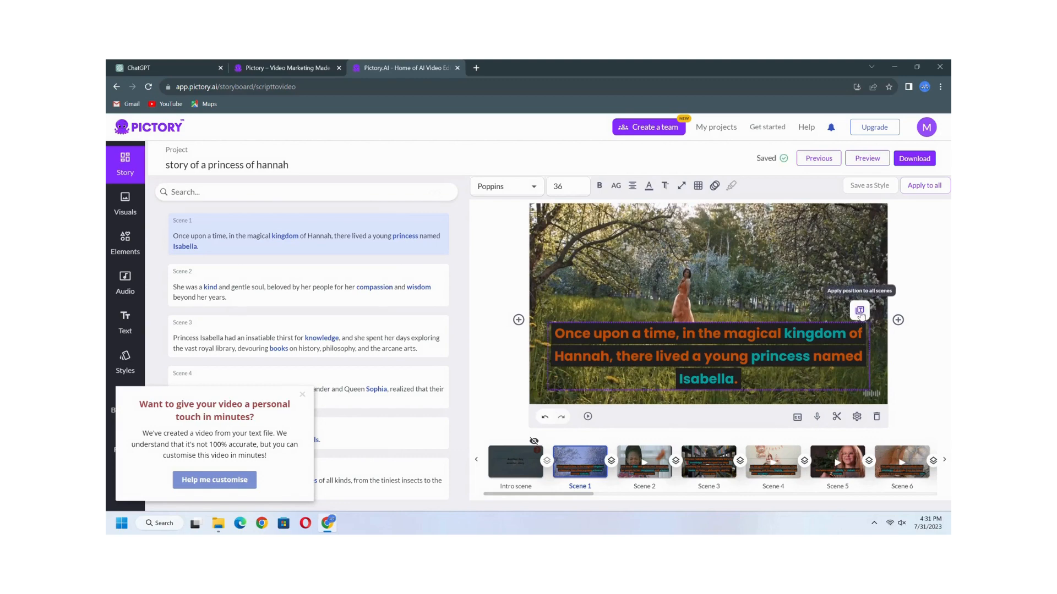
Apply the Scene 1 caption position to all scenes and set the caption's font size to 30
left_click(859, 312)
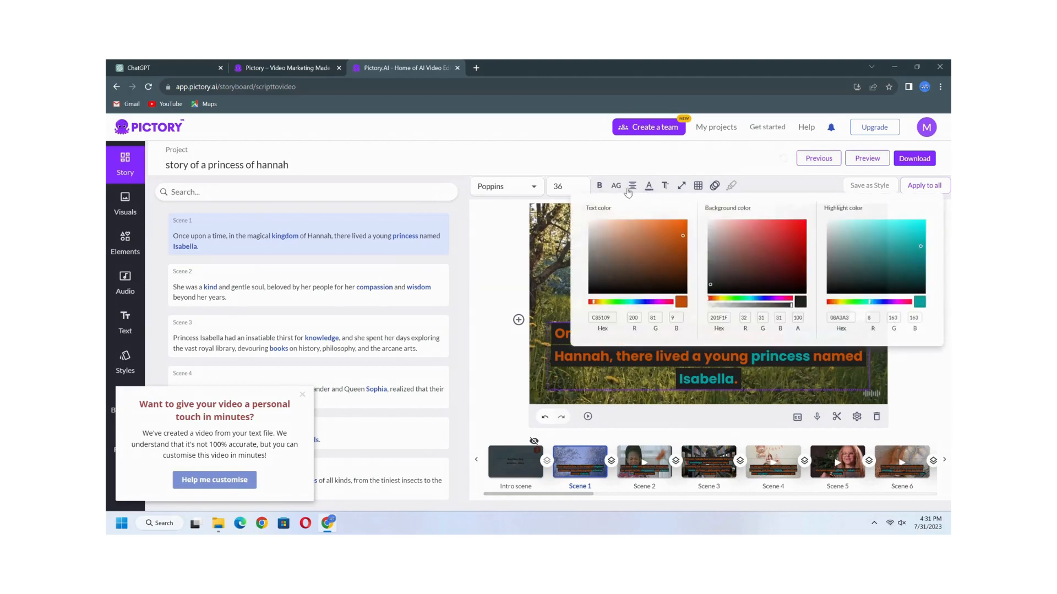
left_click(567, 186)
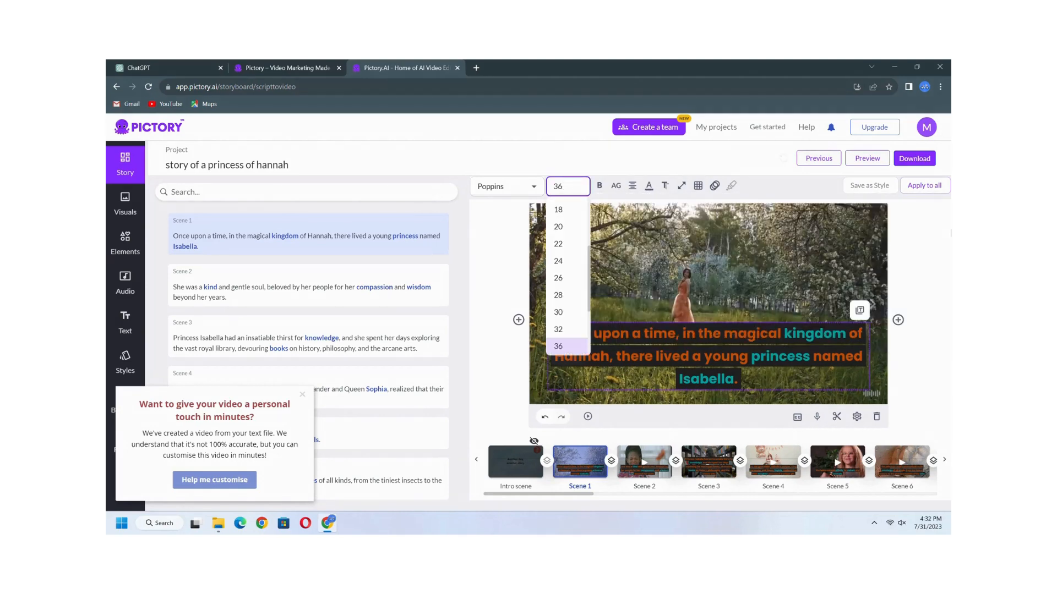
key("Up")
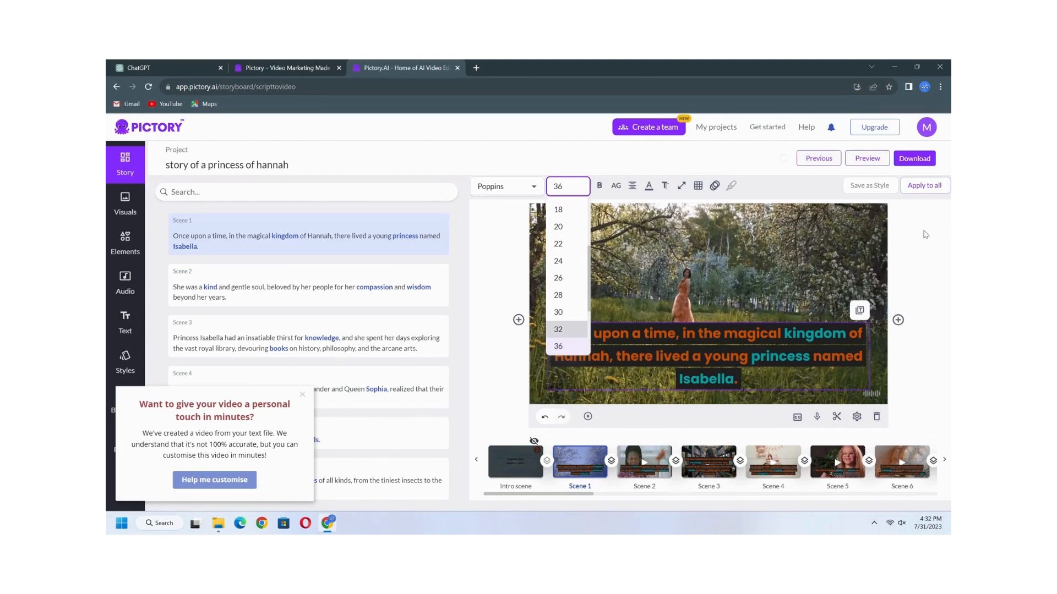
left_click(561, 313)
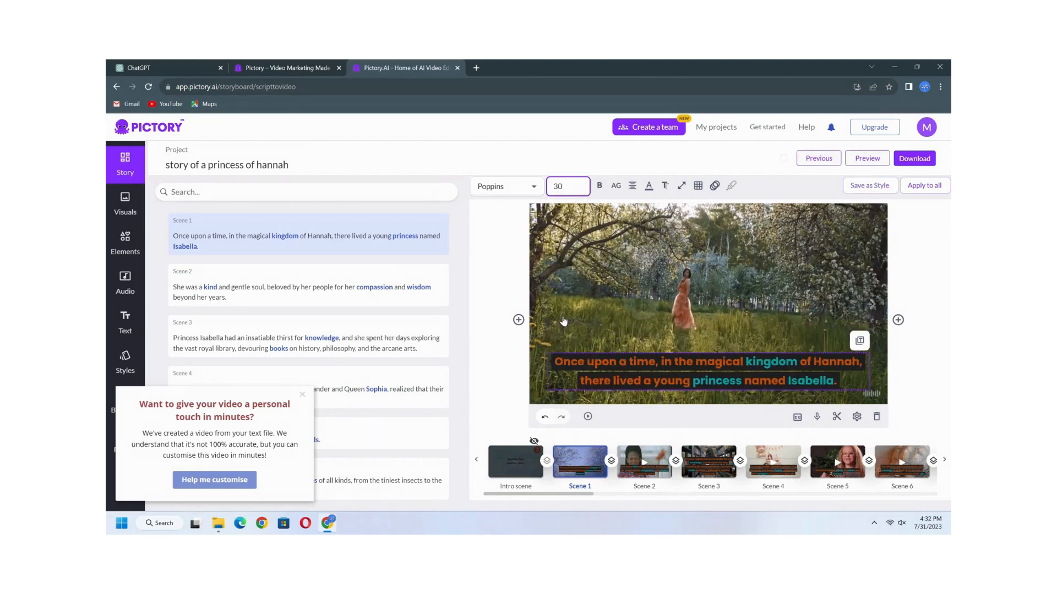
Apply the English (US) female voice-over Ava to the video and play the current scene to hear it
left_click(125, 282)
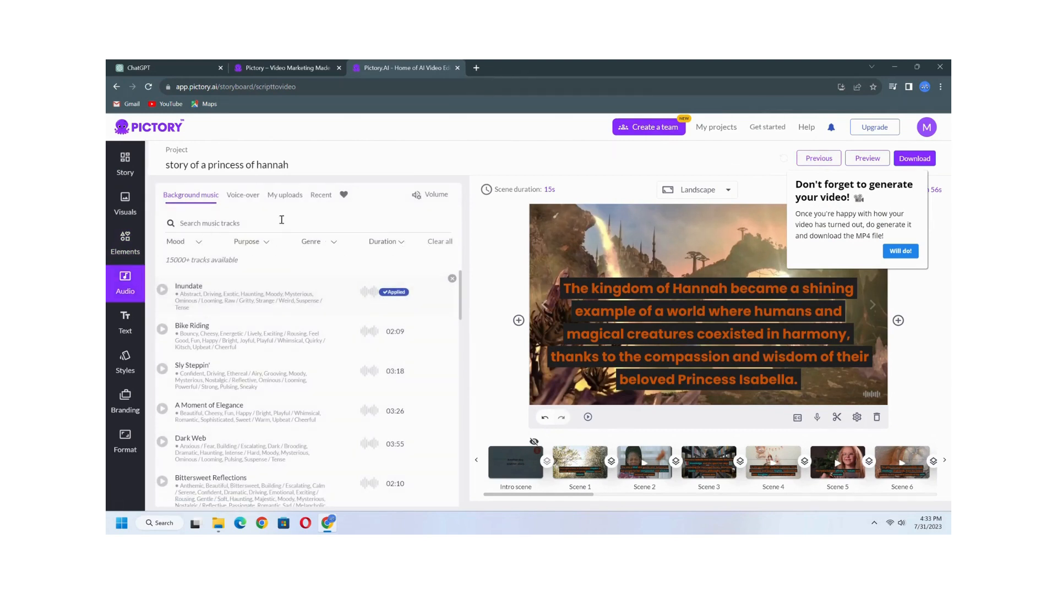
left_click(243, 195)
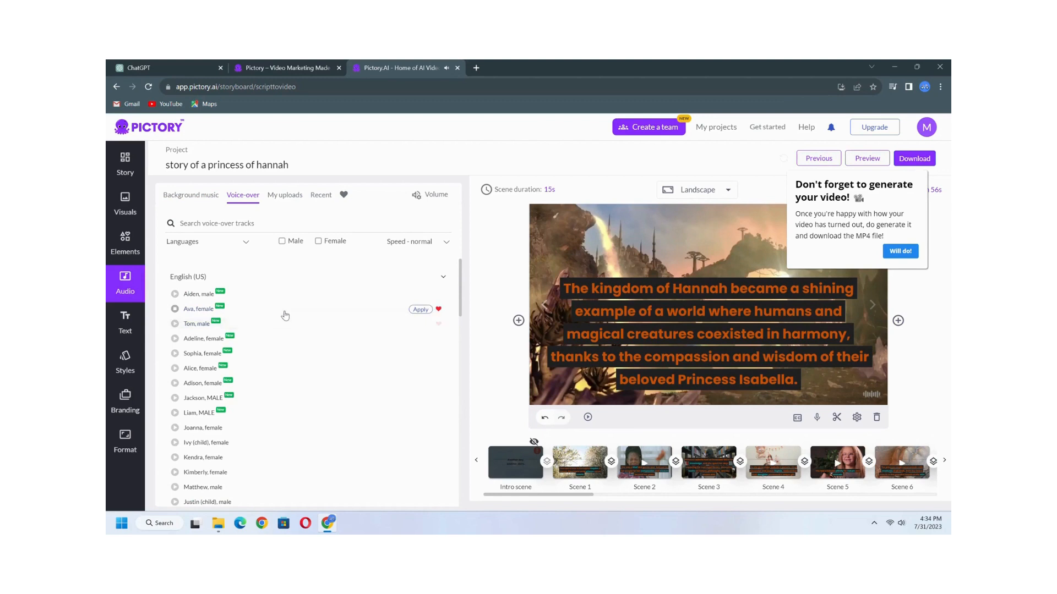
left_click(421, 311)
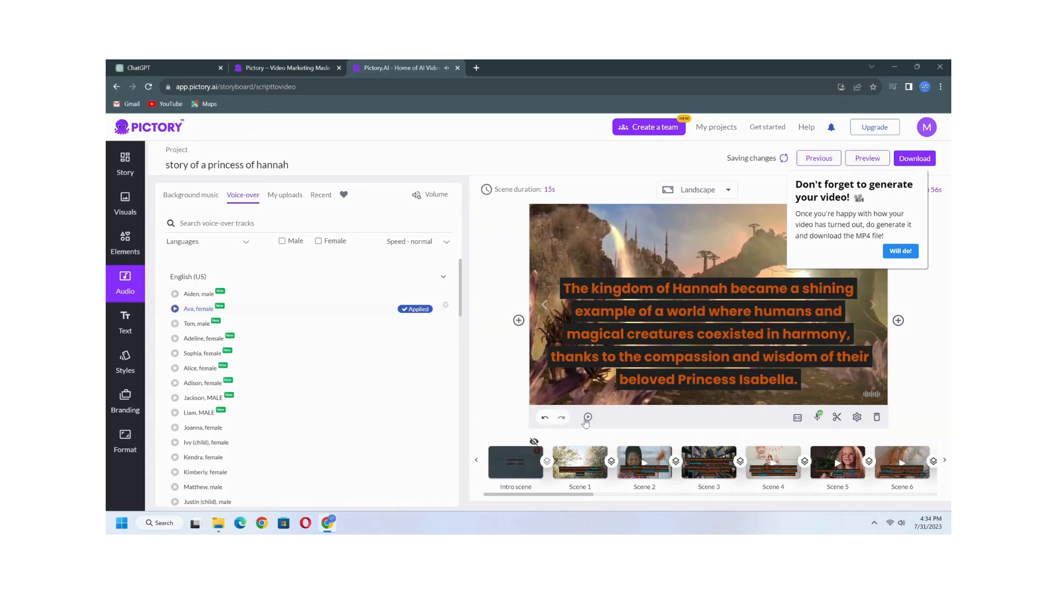
left_click(588, 417)
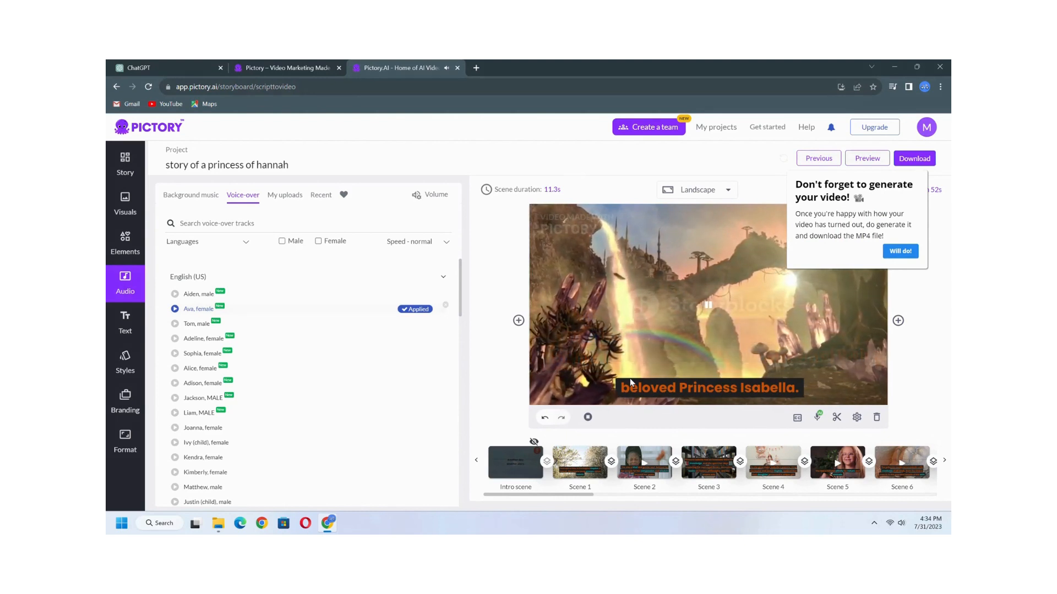
Dismiss the video generation reminder and start downloading the project as a video
left_click(906, 257)
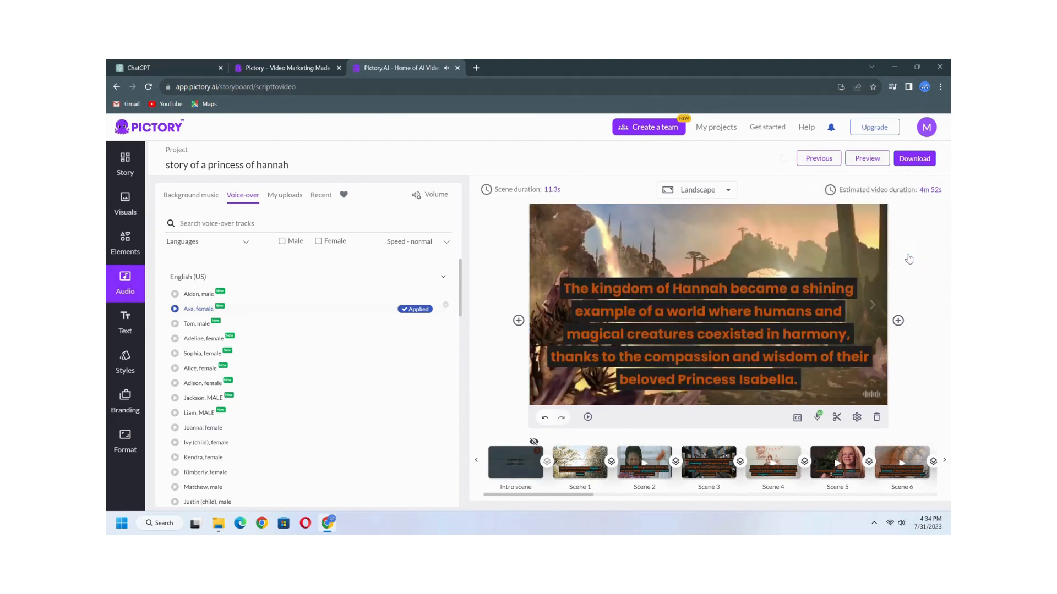
left_click(912, 159)
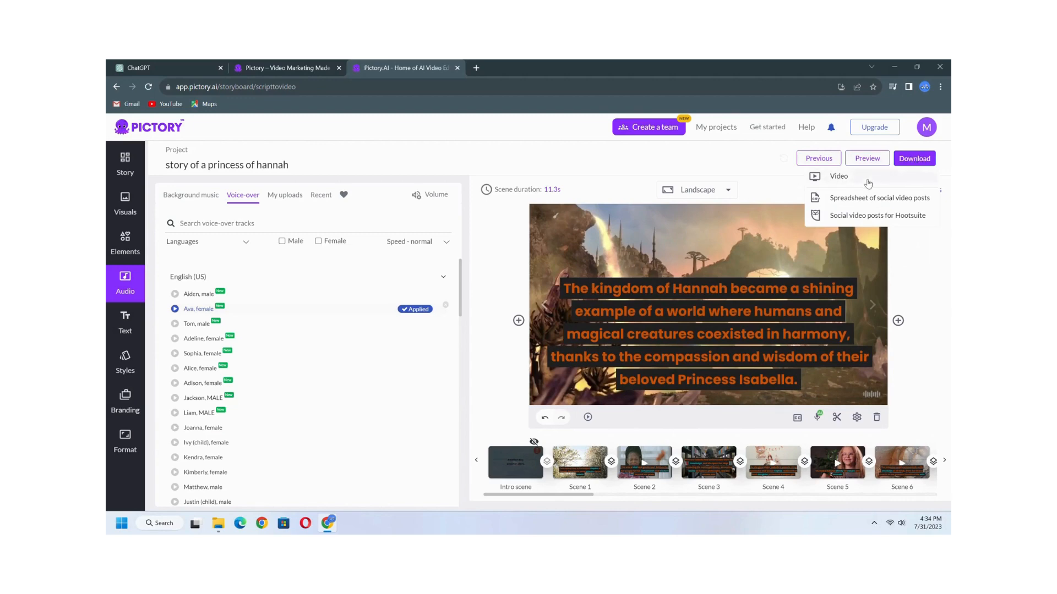
left_click(865, 181)
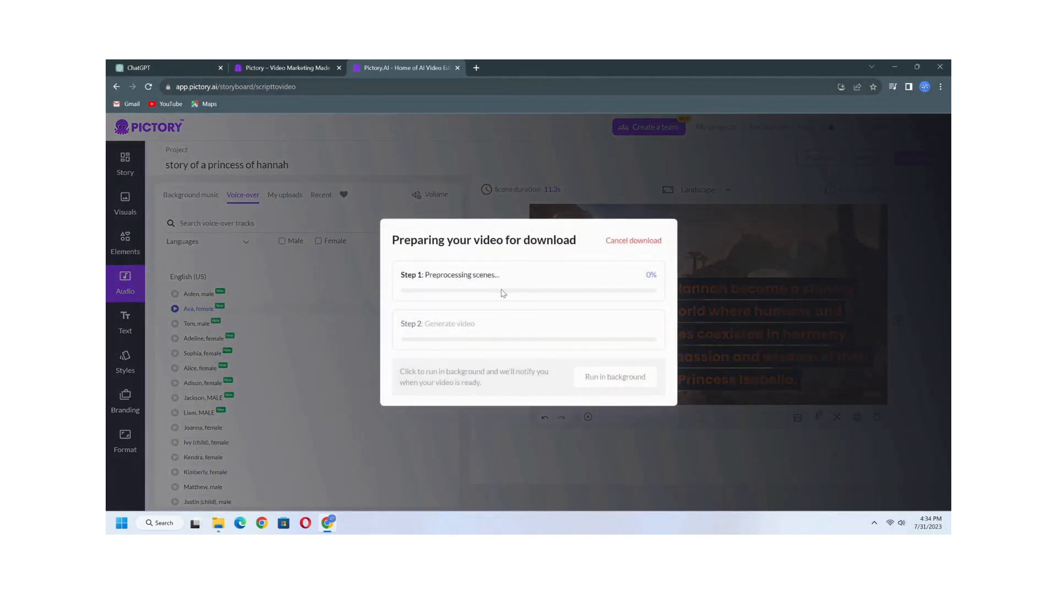